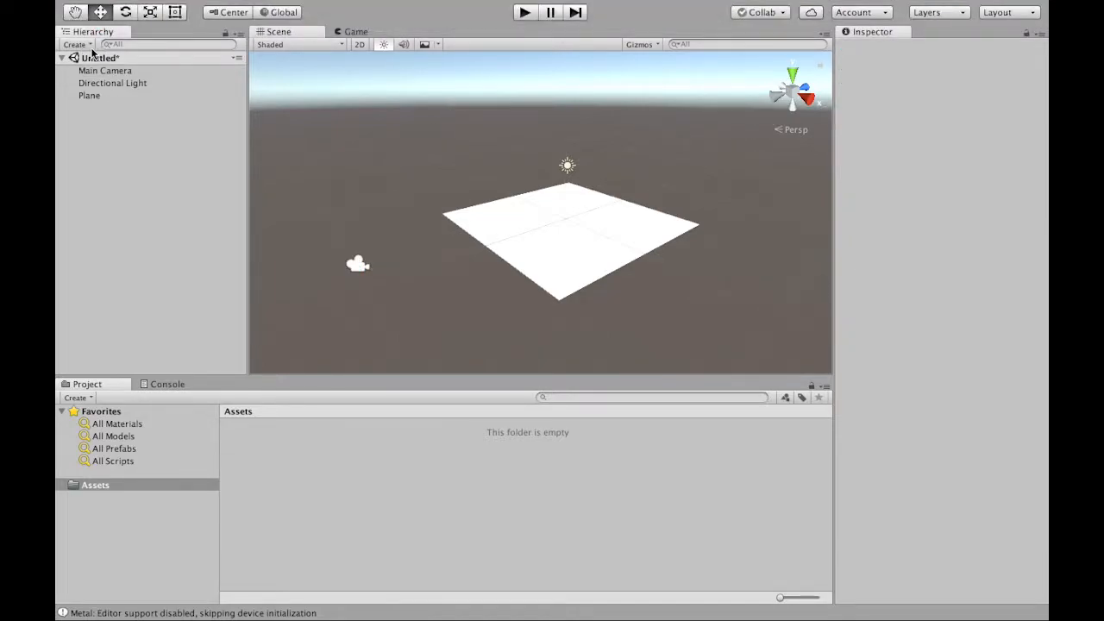
- Add a cube to the scene and frame it in view together with the surrounding plane
{"action": "left_click", "coordinate": [85, 47]}
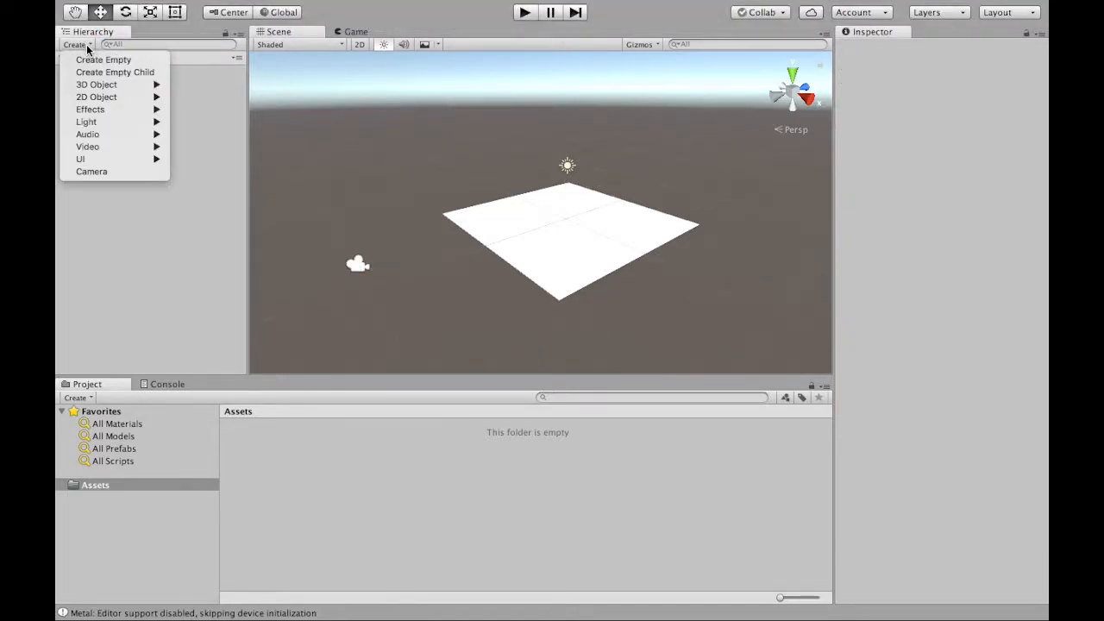
{"action": "mouse_move", "coordinate": [95, 85]}
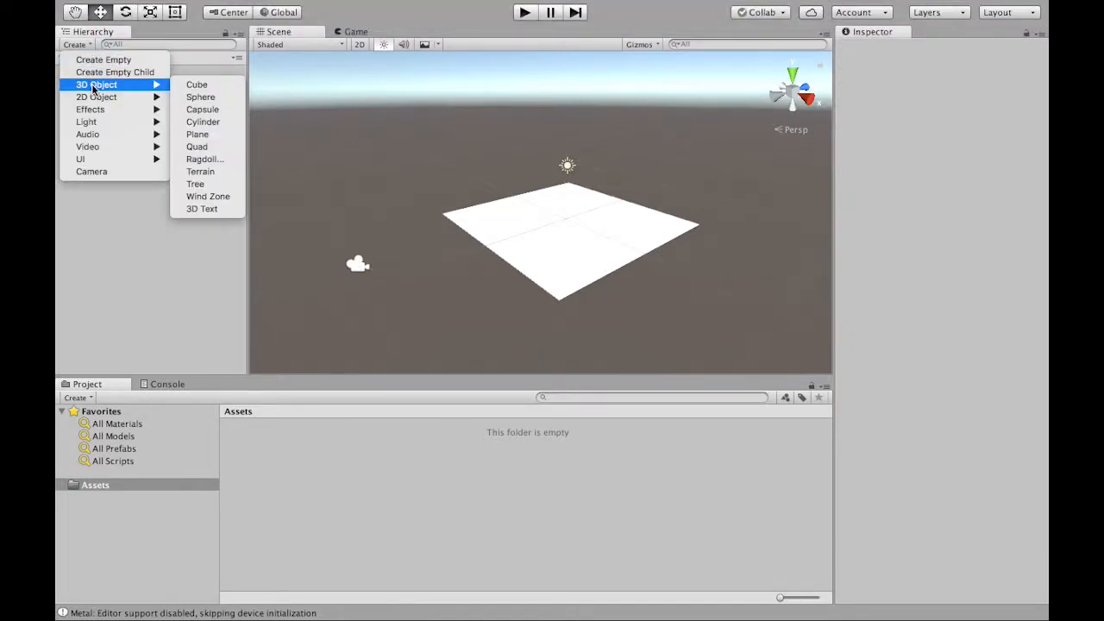
{"action": "left_click", "coordinate": [220, 85]}
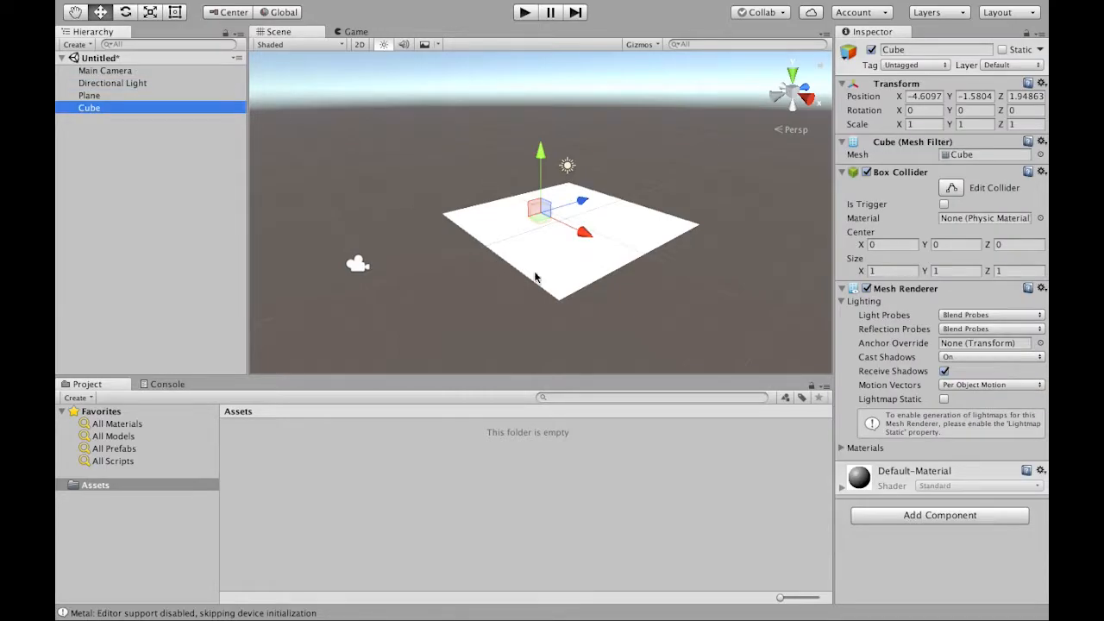
{"action": "key", "text": "f"}
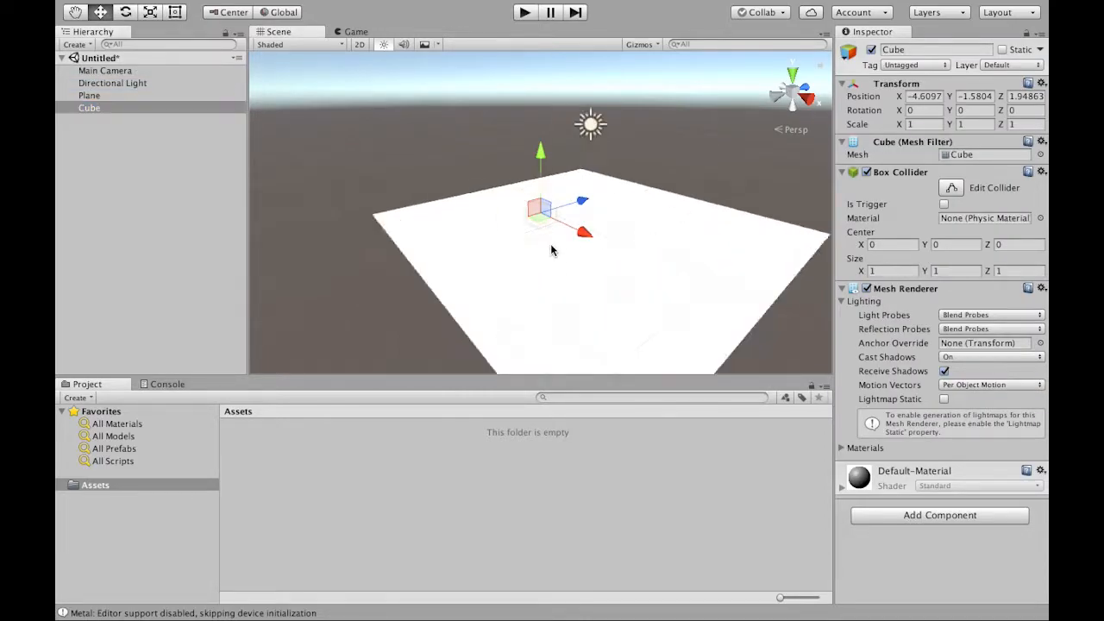
{"action": "scroll", "coordinate": [522, 259], "scroll_direction": "down", "scroll_amount": 5}
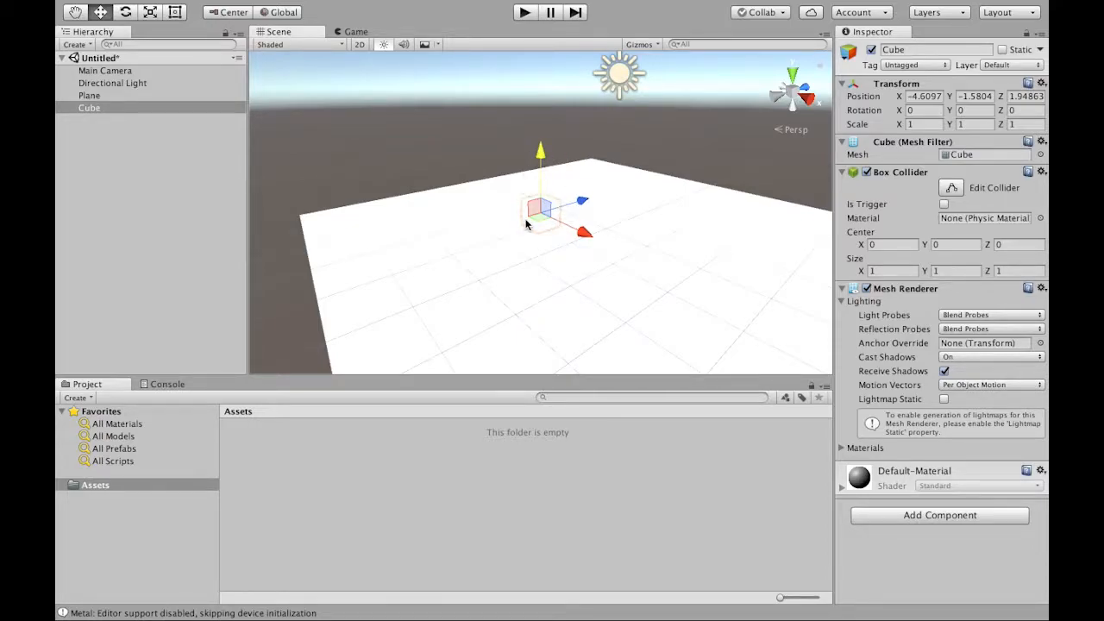
- Move the cube axis by axis onto the plane, to about X 0.05, Y 0.49, Z 1.17
{"action": "left_click_drag", "start_coordinate": [544, 164], "coordinate": [542, 101]}
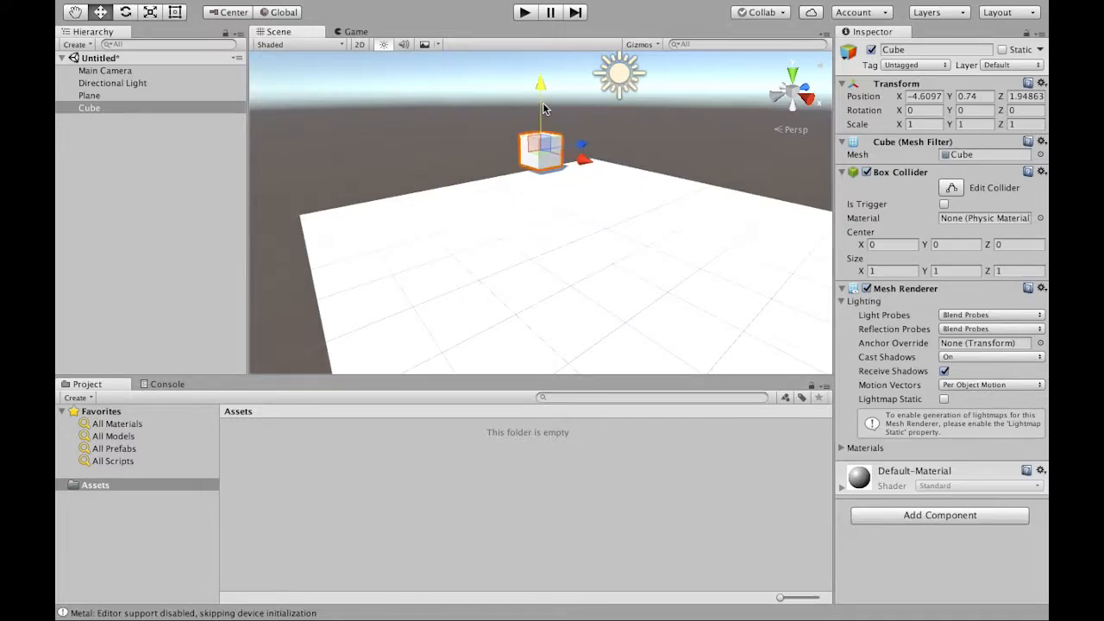
{"action": "left_click_drag", "start_coordinate": [585, 167], "coordinate": [716, 186]}
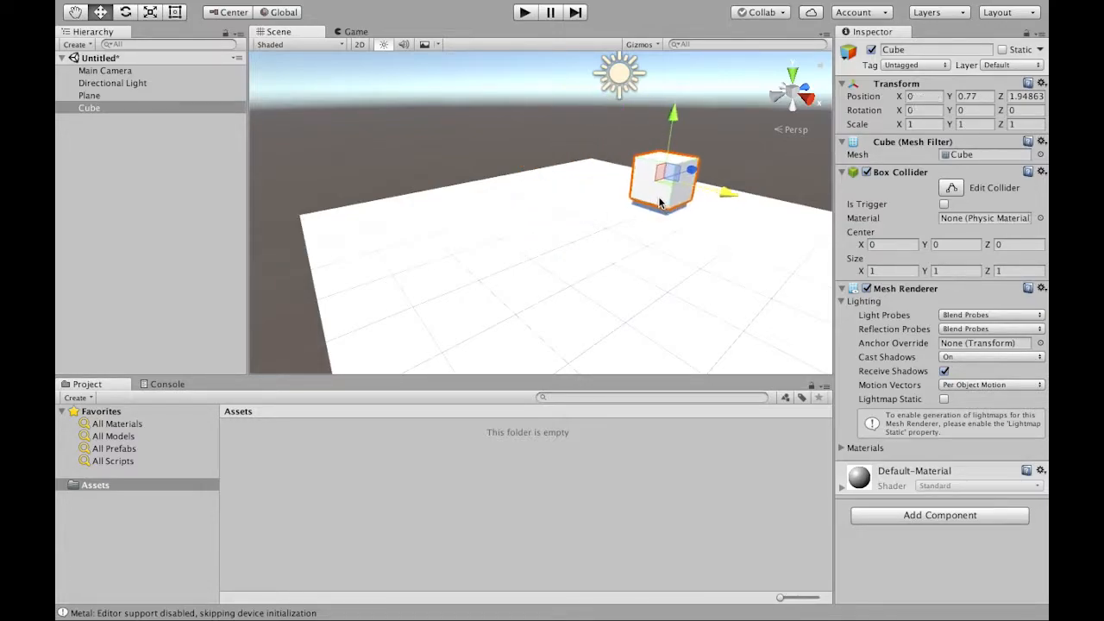
{"action": "left_click_drag", "start_coordinate": [647, 279], "coordinate": [576, 264], "text": "alt"}
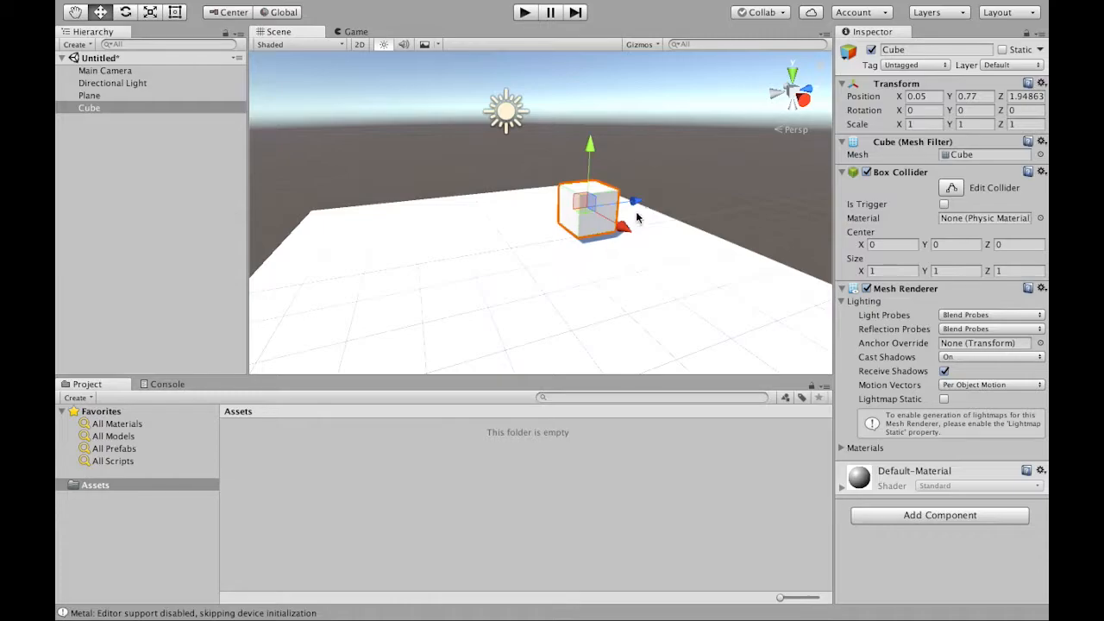
{"action": "left_click_drag", "start_coordinate": [640, 202], "coordinate": [609, 206]}
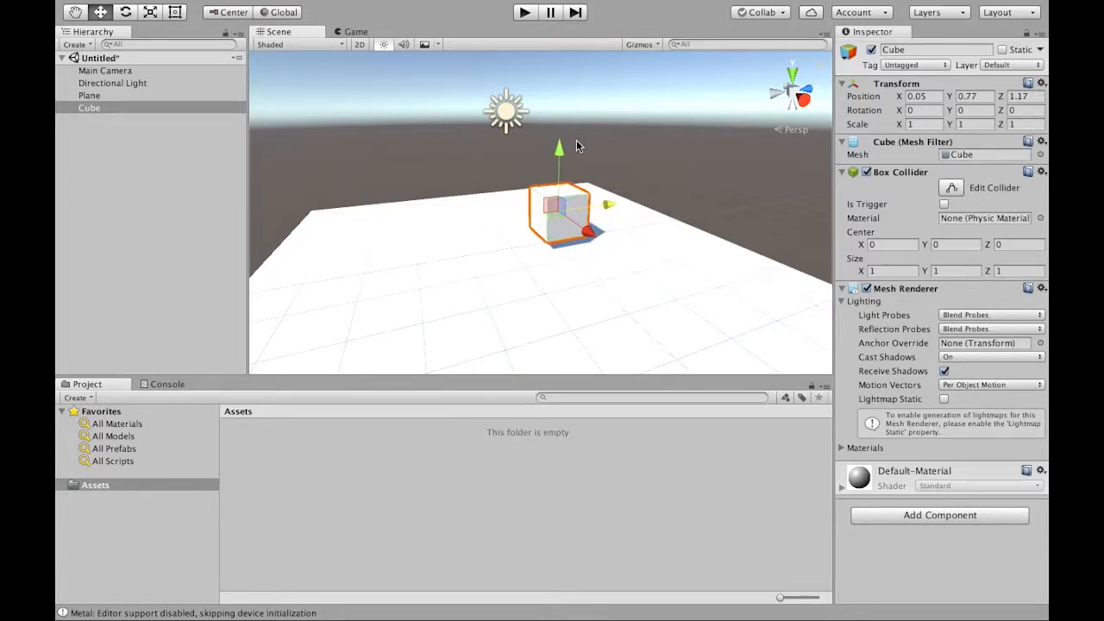
{"action": "left_click_drag", "start_coordinate": [560, 152], "coordinate": [560, 161]}
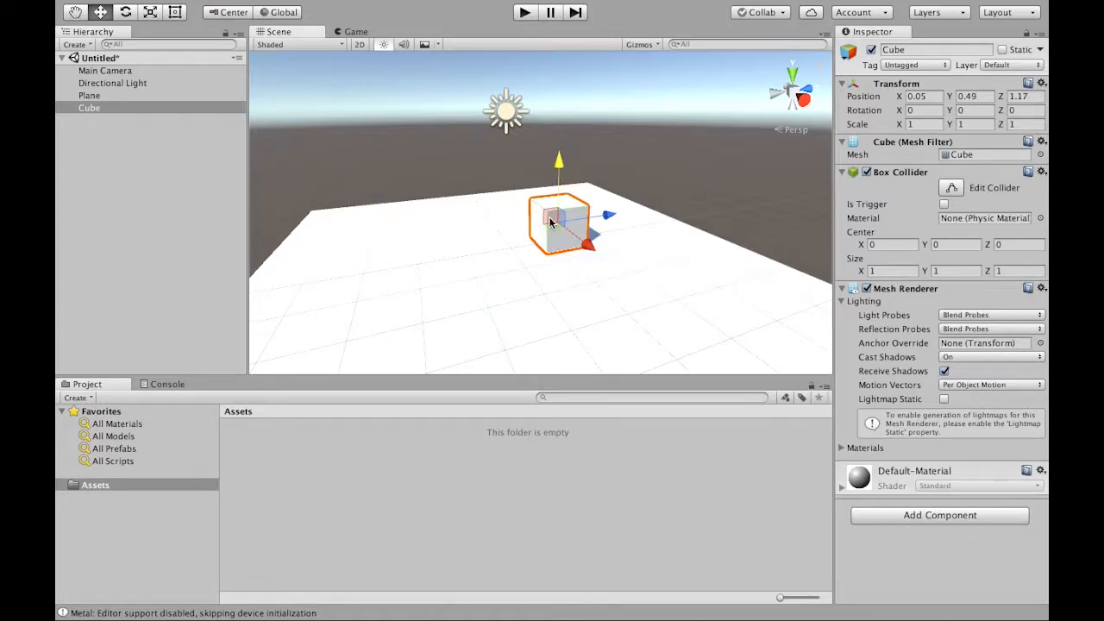
- Move the cube within its two-axis planes above the ground, to about X 0.64, Y 2.07, Z 0.19
{"action": "left_click_drag", "start_coordinate": [550, 223], "coordinate": [483, 151]}
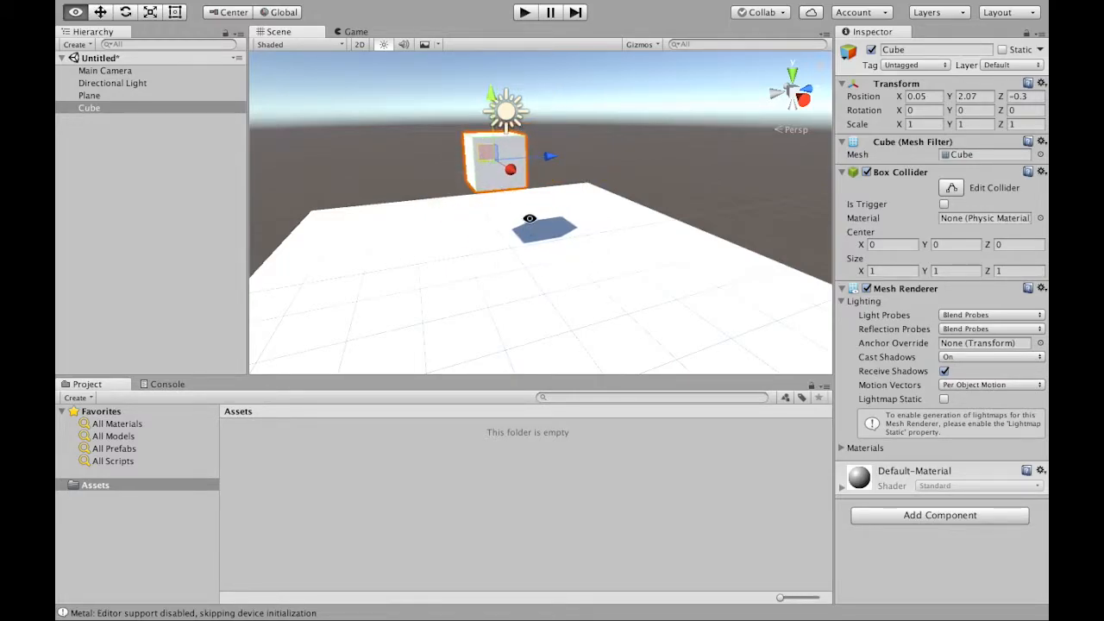
{"action": "left_click_drag", "start_coordinate": [564, 201], "coordinate": [575, 283], "text": "alt"}
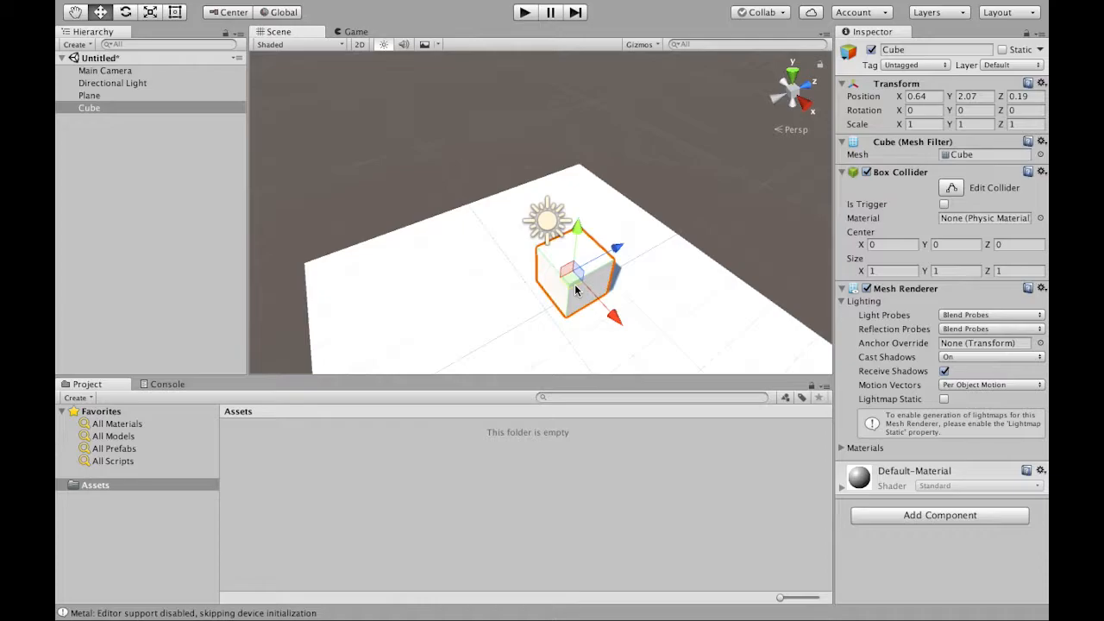
{"action": "left_click_drag", "start_coordinate": [646, 269], "coordinate": [655, 180], "text": "alt"}
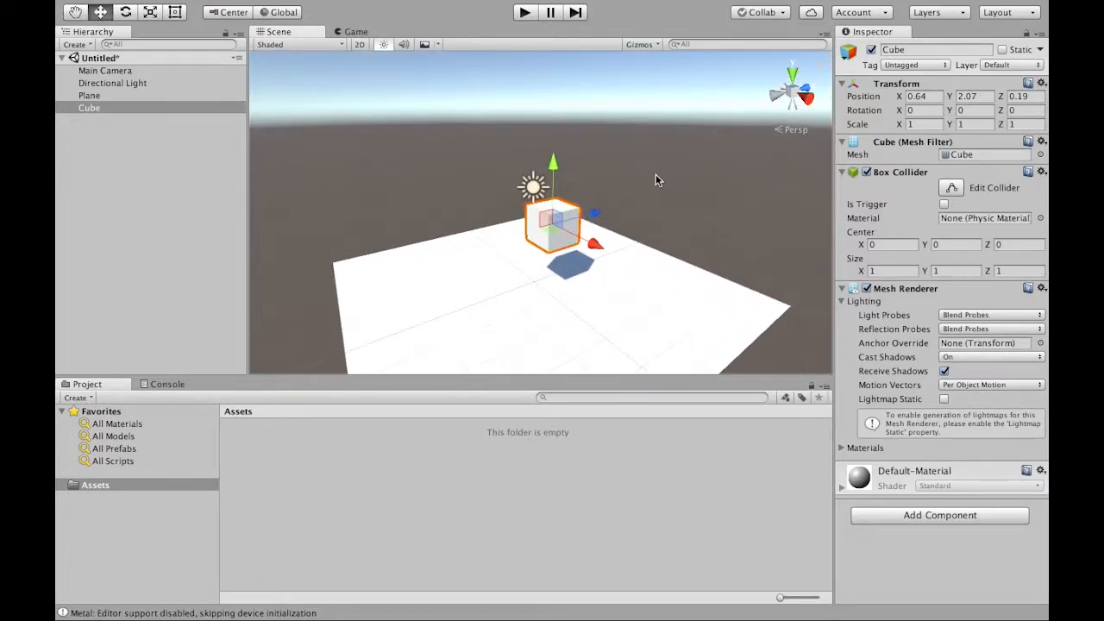
- Try rotating the cube freely with the Rotate tool, and undo the rotation and the last move
{"action": "left_click", "coordinate": [125, 13]}
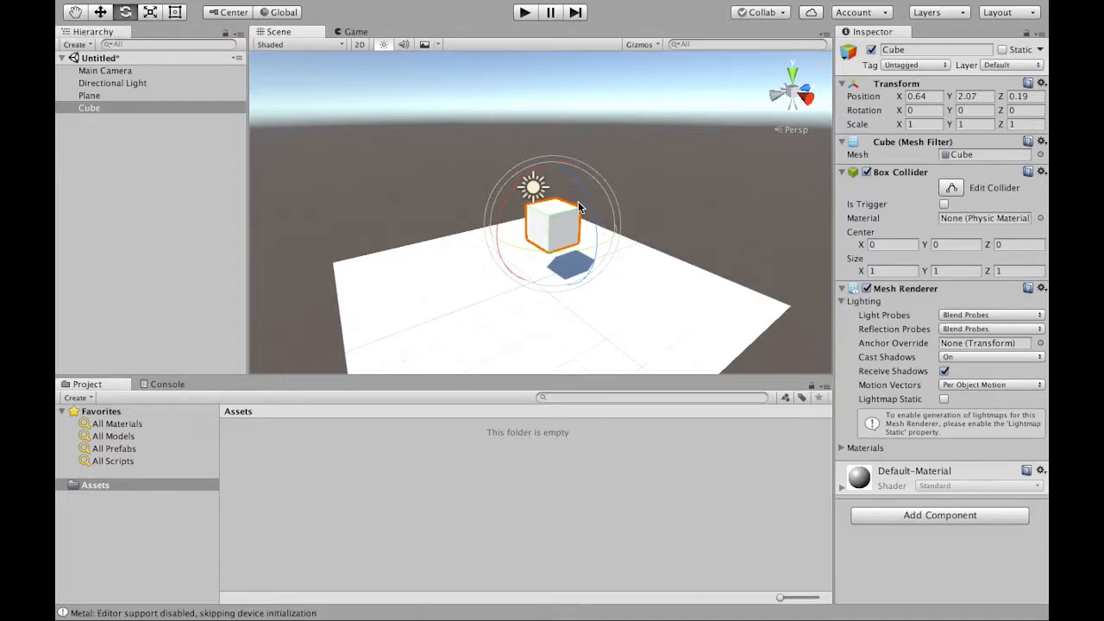
{"action": "left_click_drag", "start_coordinate": [554, 243], "coordinate": [613, 251], "text": "alt"}
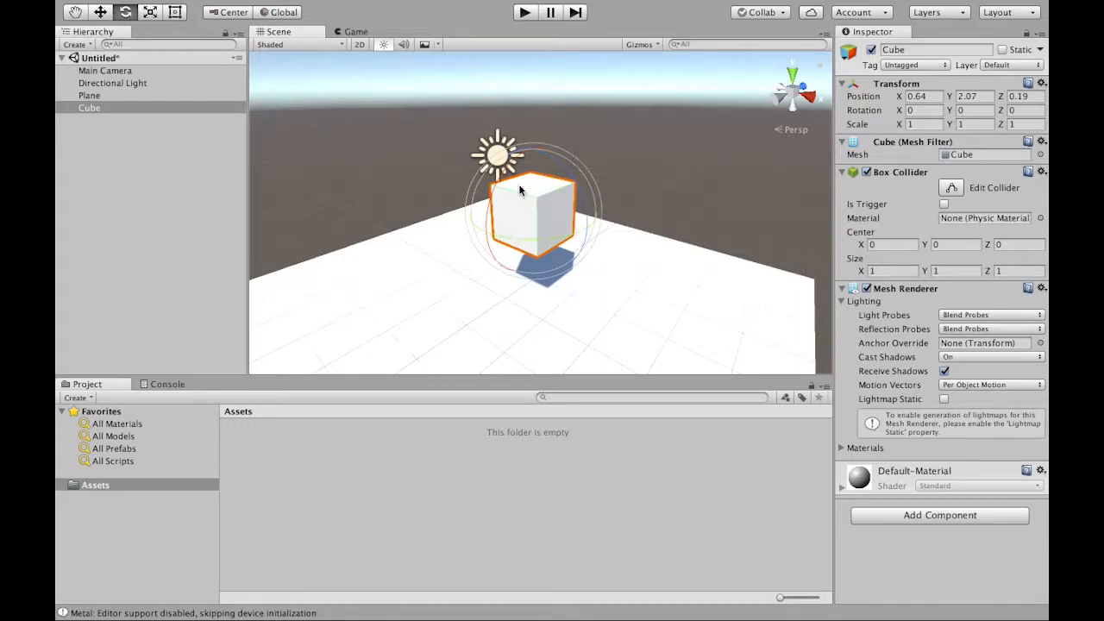
{"action": "mouse_move", "coordinate": [548, 191]}
{"action": "left_mouse_down"}
{"action": "mouse_move", "coordinate": [522, 181]}
{"action": "mouse_move", "coordinate": [494, 317]}
{"action": "mouse_move", "coordinate": [438, 207]}
{"action": "mouse_move", "coordinate": [552, 250]}
{"action": "mouse_move", "coordinate": [665, 261]}
{"action": "mouse_move", "coordinate": [440, 238]}
{"action": "mouse_move", "coordinate": [589, 150]}
{"action": "mouse_move", "coordinate": [418, 164]}
{"action": "mouse_move", "coordinate": [665, 241]}
{"action": "mouse_move", "coordinate": [496, 326]}
{"action": "mouse_move", "coordinate": [538, 183]}
{"action": "left_mouse_up"}
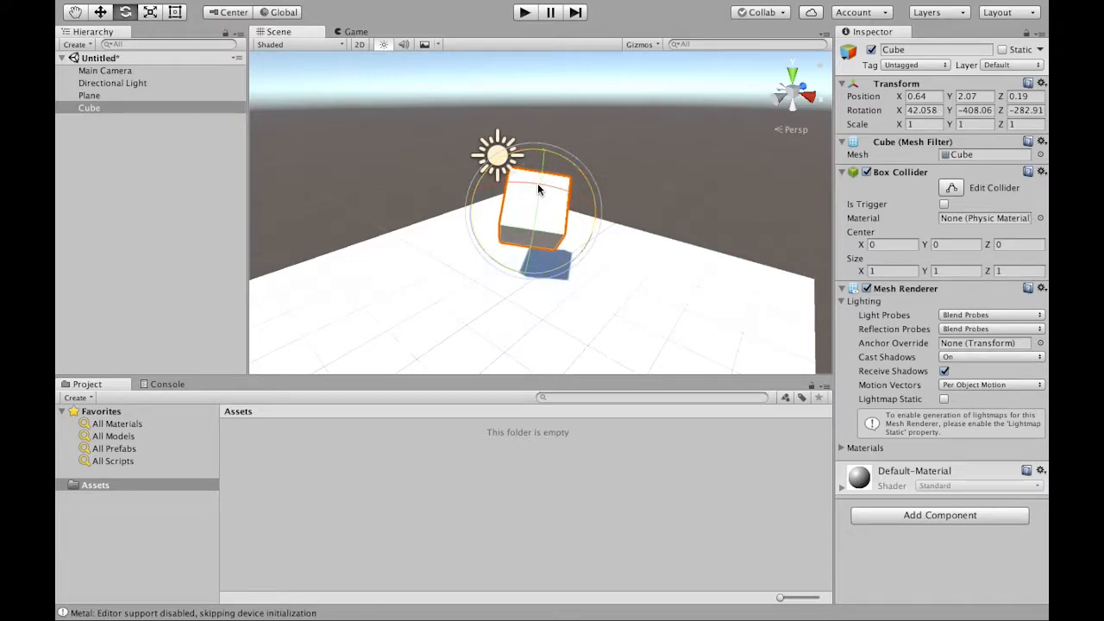
{"action": "key", "text": "super+z"}
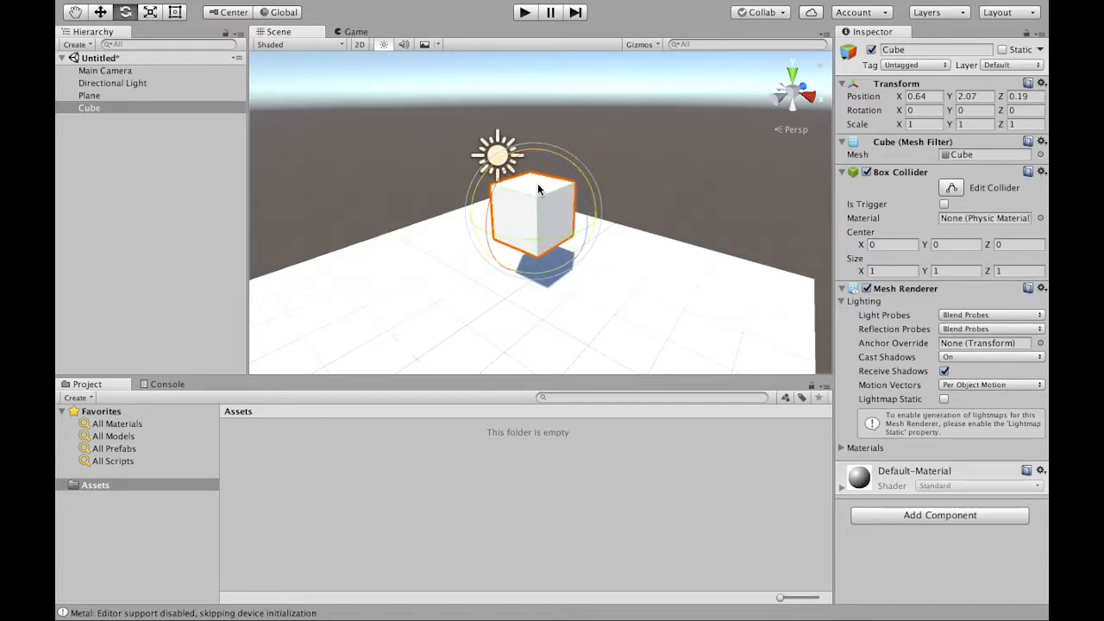
{"action": "key", "text": "super+z"}
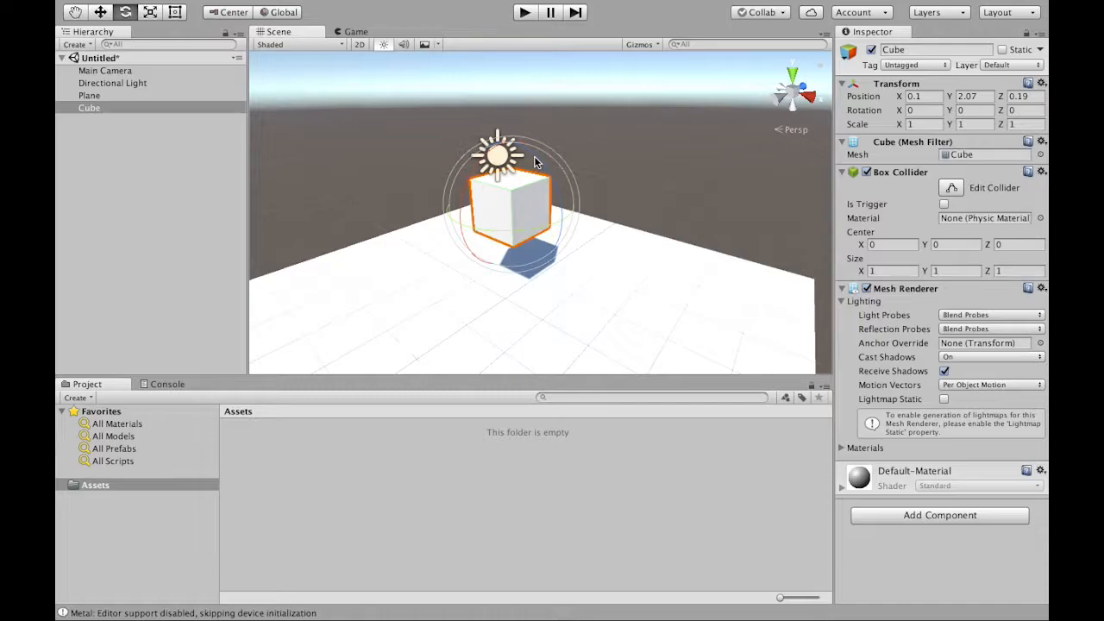
- Rotate the cube around individual axes to a rotation of about X -19, Y 22, Z -52
{"action": "left_click_drag", "start_coordinate": [537, 158], "coordinate": [602, 233]}
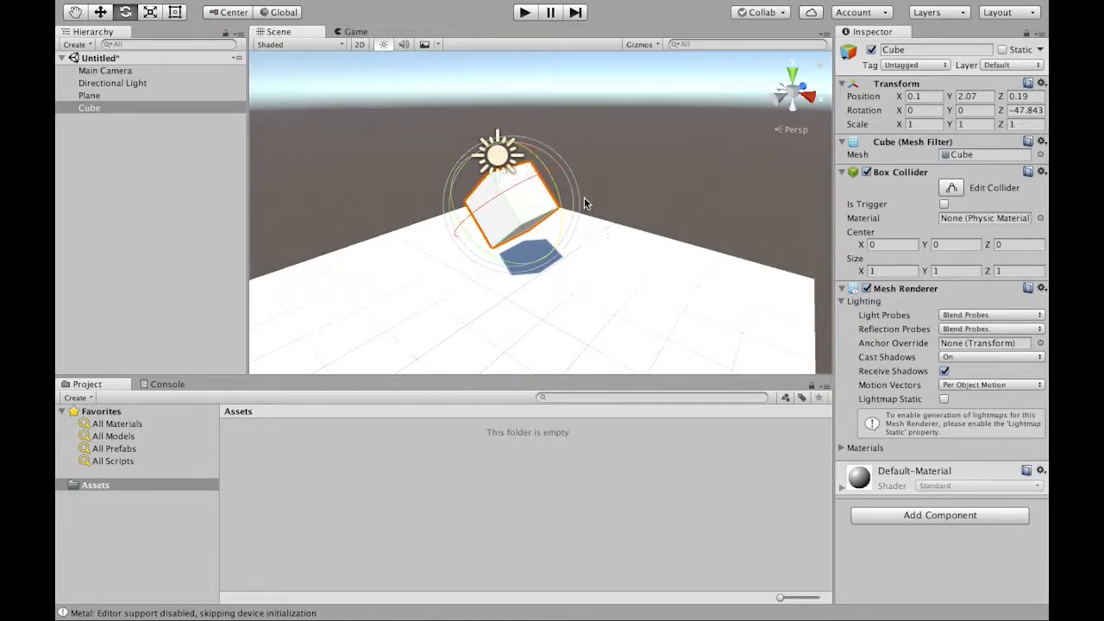
{"action": "left_click_drag", "start_coordinate": [544, 179], "coordinate": [497, 197]}
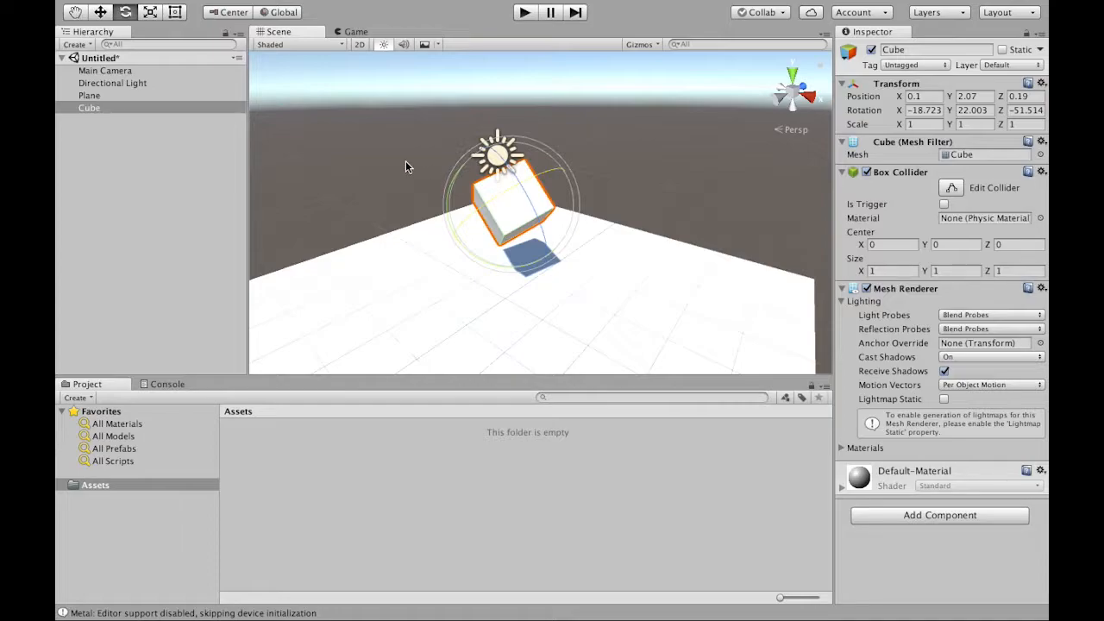
- Scale the cube along single axes to about 0.43, 3.82 and 1.2, and shrink it uniformly
{"action": "left_click", "coordinate": [151, 13]}
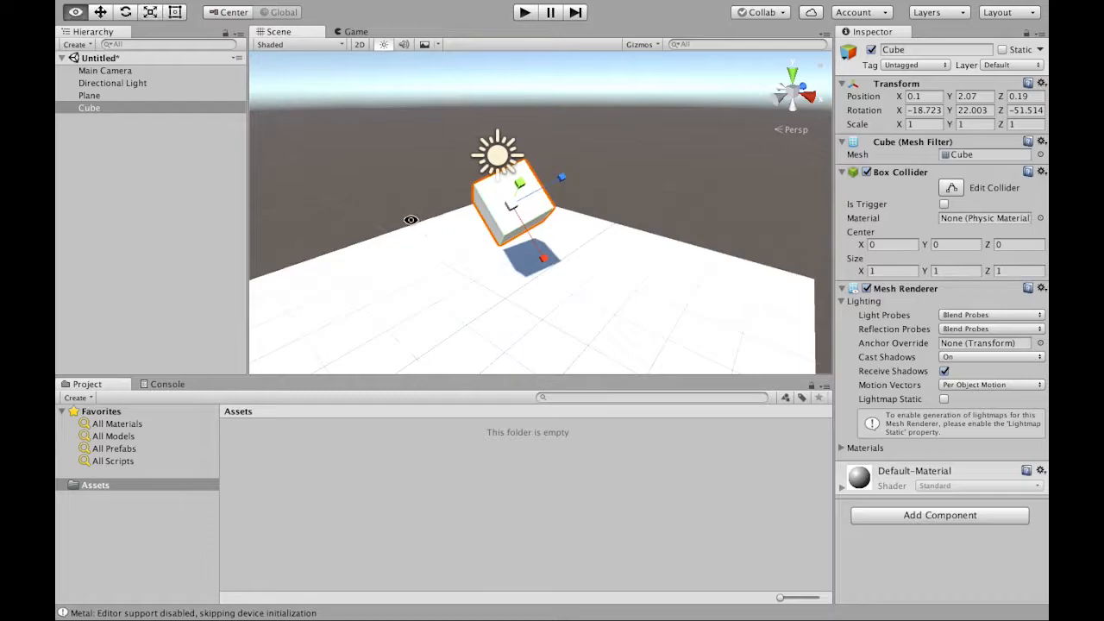
{"action": "left_click_drag", "start_coordinate": [441, 241], "coordinate": [666, 141], "text": "alt"}
{"action": "left_click_drag", "start_coordinate": [563, 257], "coordinate": [523, 226]}
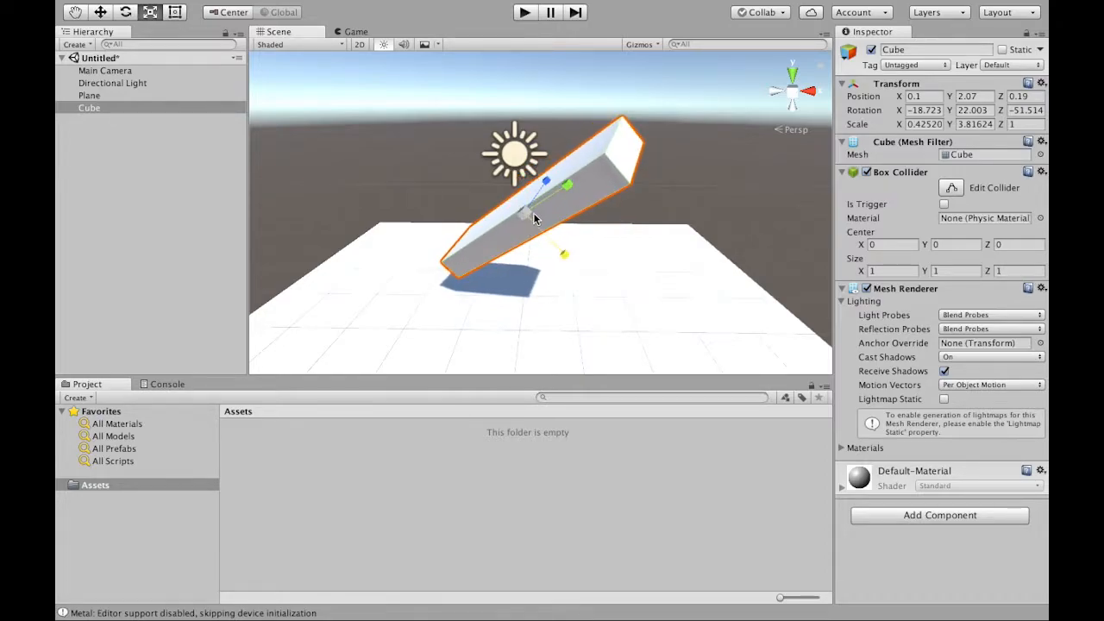
{"action": "mouse_move", "coordinate": [545, 177]}
{"action": "left_mouse_down"}
{"action": "mouse_move", "coordinate": [589, 113]}
{"action": "mouse_move", "coordinate": [495, 220]}
{"action": "mouse_move", "coordinate": [574, 133]}
{"action": "mouse_move", "coordinate": [545, 179]}
{"action": "left_mouse_up"}
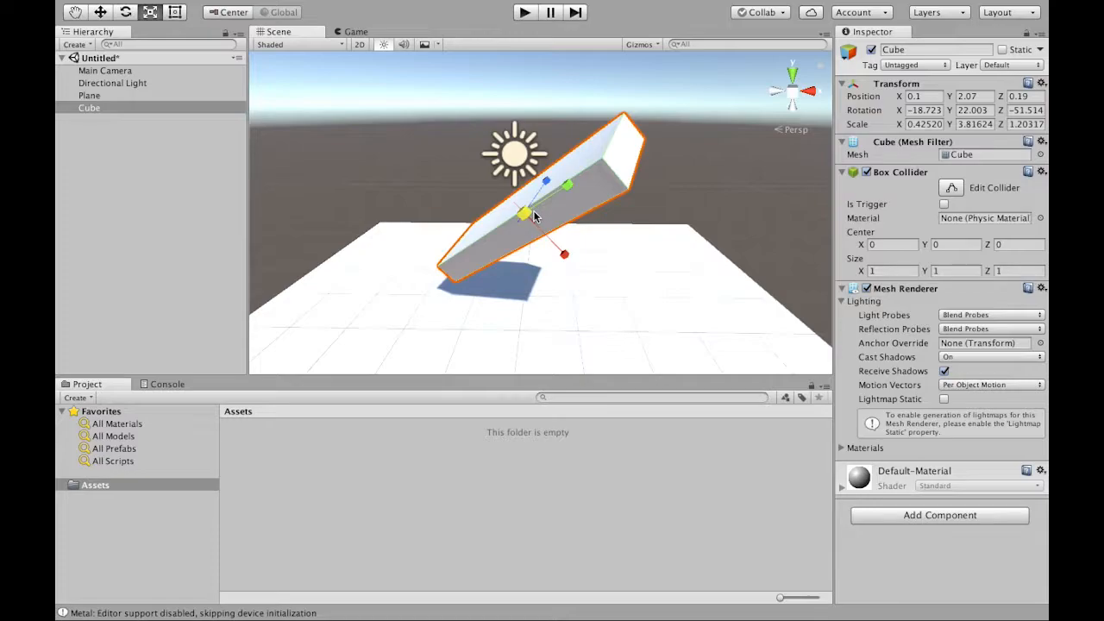
{"action": "mouse_move", "coordinate": [528, 215]}
{"action": "left_mouse_down"}
{"action": "mouse_move", "coordinate": [651, 201]}
{"action": "mouse_move", "coordinate": [720, 173]}
{"action": "mouse_move", "coordinate": [511, 226]}
{"action": "left_mouse_up"}
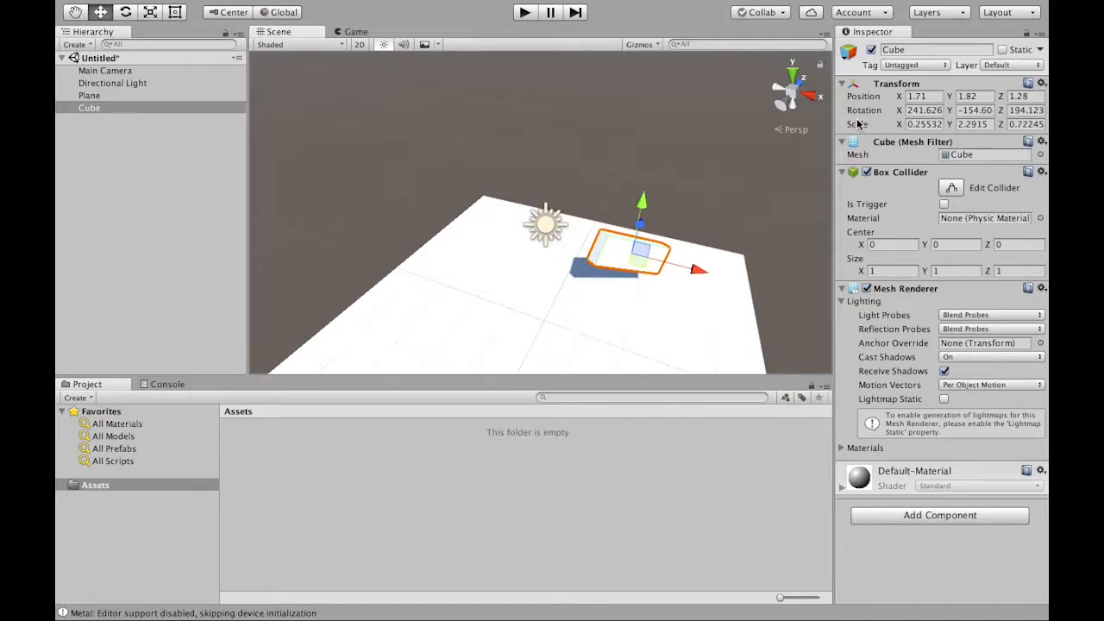
- Set the cube's X position to 2, change it to 5, and slide the value down to -1.95
{"action": "left_click", "coordinate": [925, 96]}
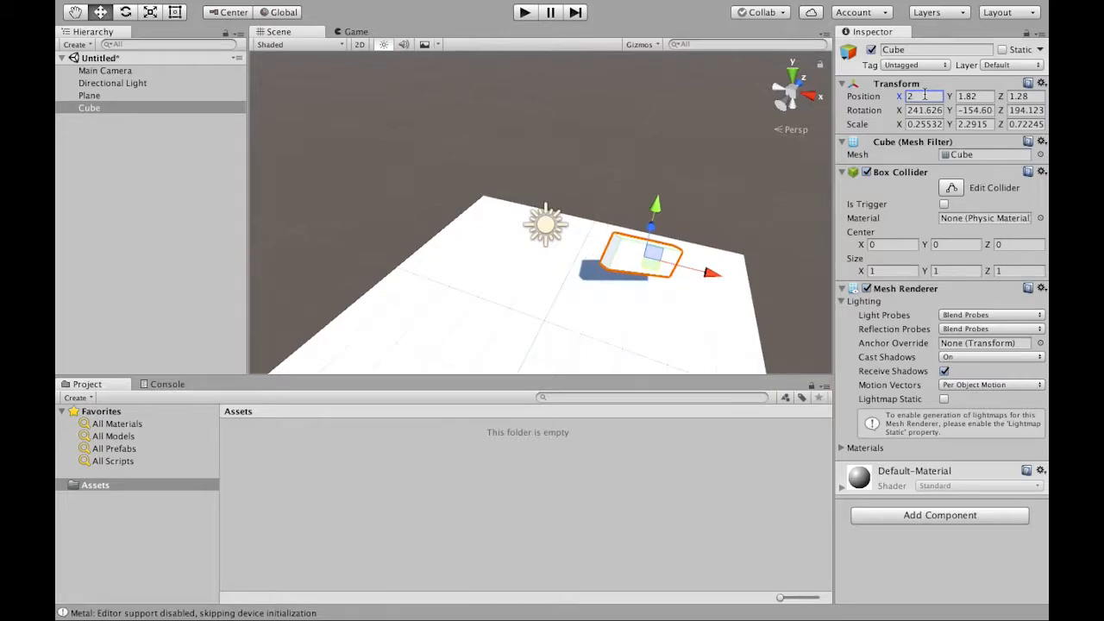
{"action": "type", "text": "5"}
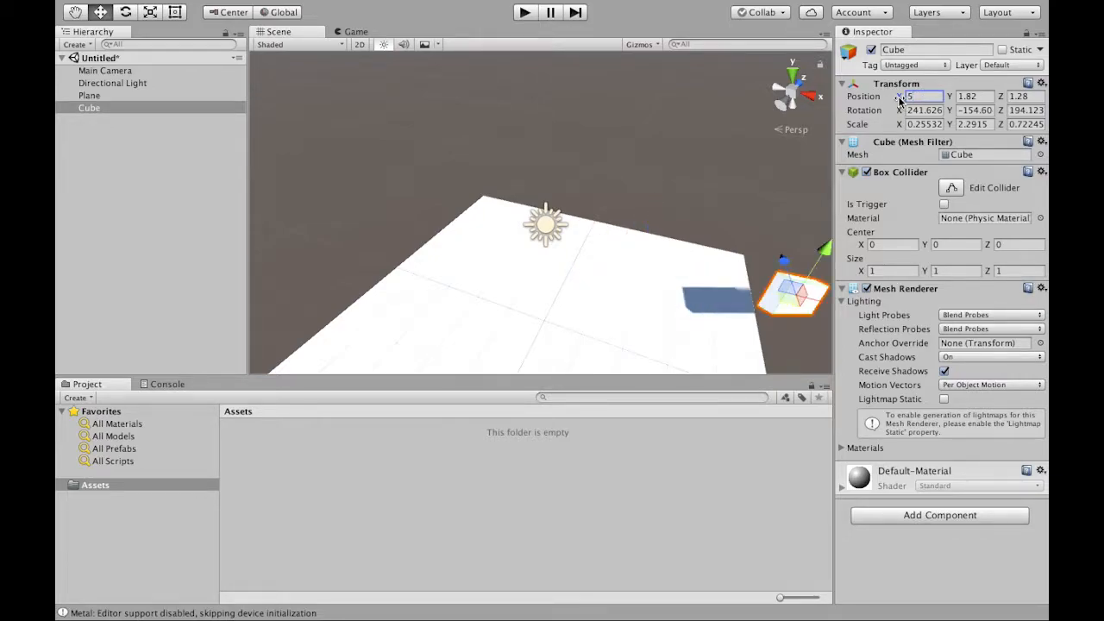
{"action": "left_click_drag", "start_coordinate": [902, 100], "coordinate": [715, 100]}
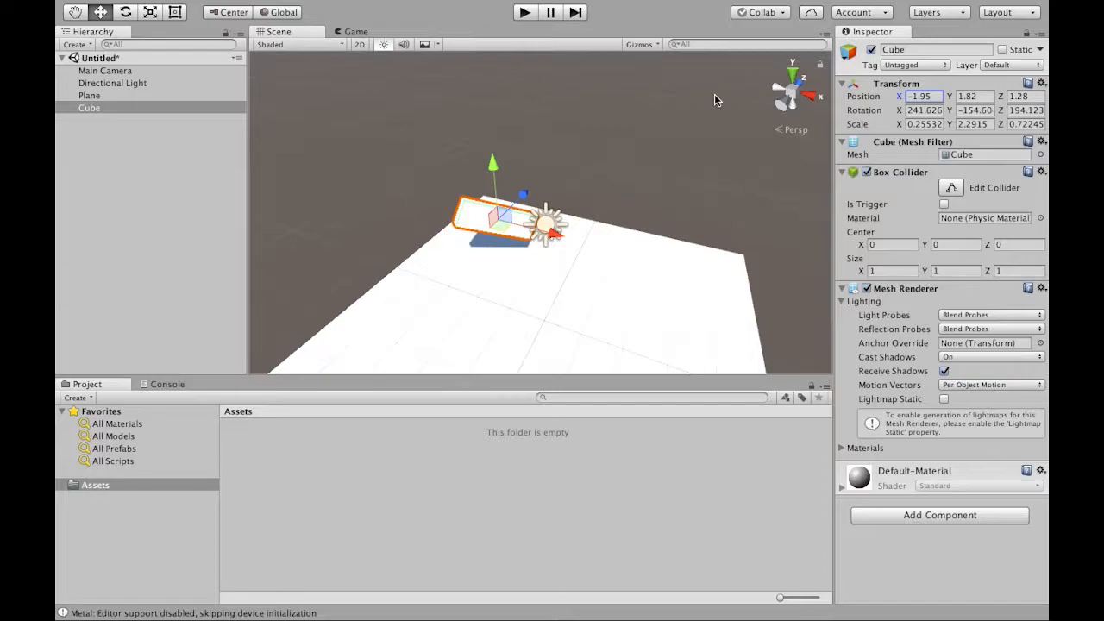
- Move the cube along the X axis only, to about X 0.05
{"action": "left_click_drag", "start_coordinate": [587, 163], "coordinate": [603, 136], "text": "alt"}
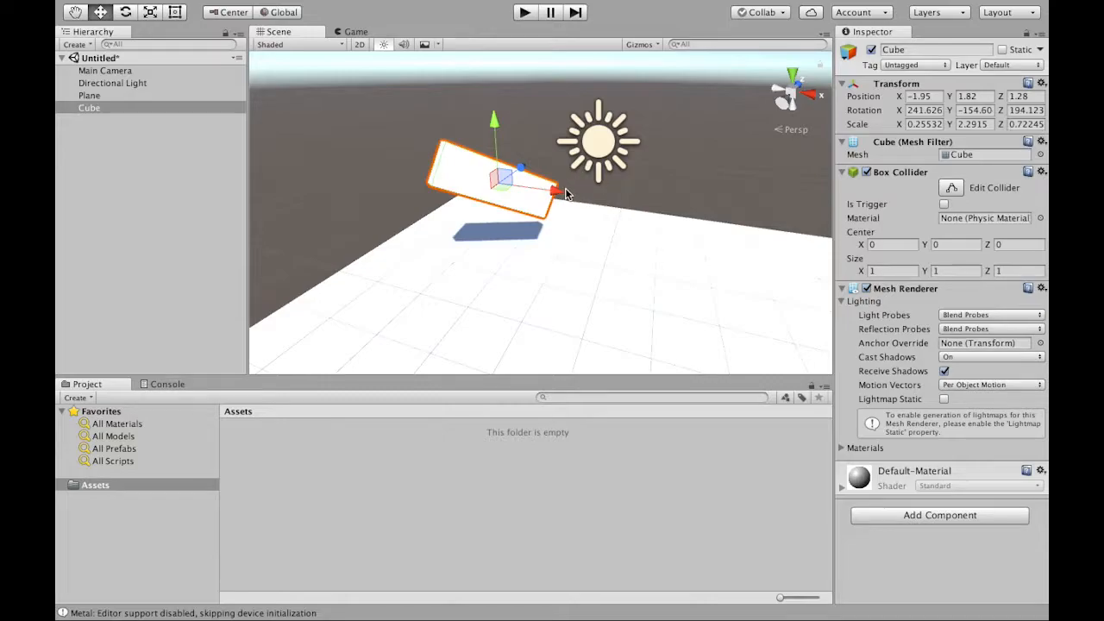
{"action": "left_click_drag", "start_coordinate": [556, 197], "coordinate": [639, 210]}
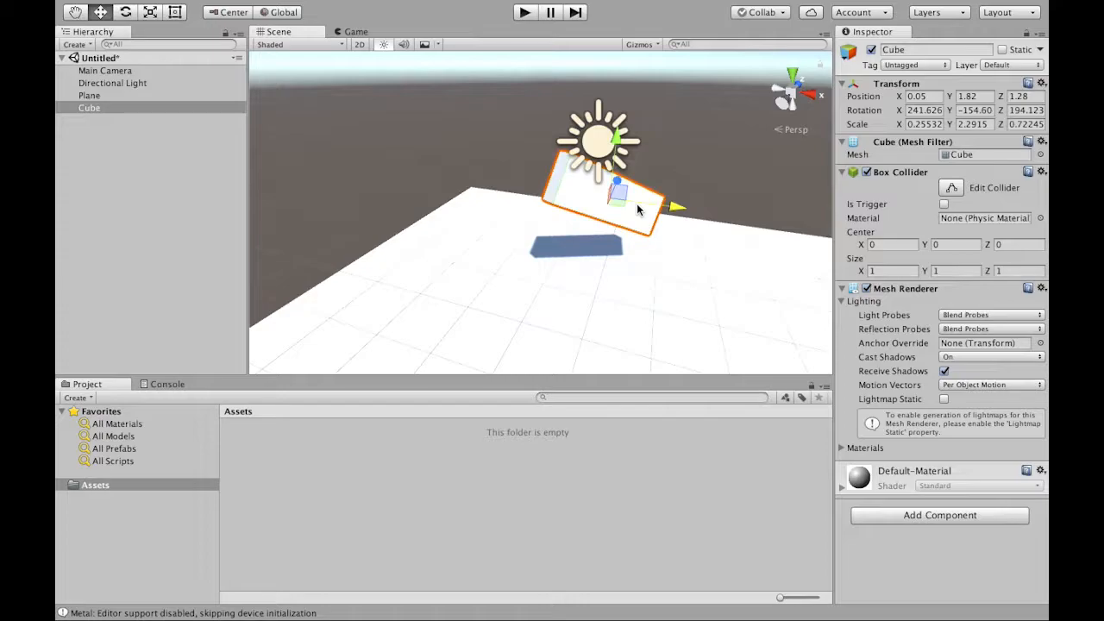
- Try rotating the stretched cube with the Rotate tool
{"action": "key", "text": "e"}
{"action": "mouse_move", "coordinate": [601, 184]}
{"action": "left_mouse_down"}
{"action": "mouse_move", "coordinate": [613, 123]}
{"action": "mouse_move", "coordinate": [598, 192]}
{"action": "left_mouse_up"}
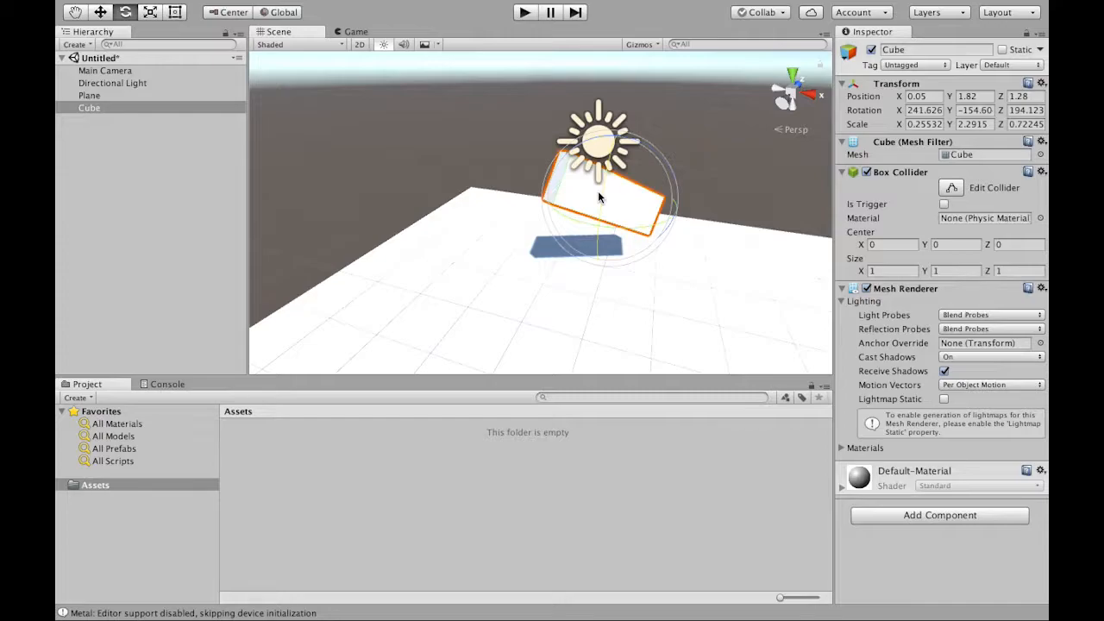
- Vertex-snap the stretched cube's lower corner to the far-left corner of the plane with the Move tool
{"action": "left_click_drag", "start_coordinate": [525, 215], "coordinate": [526, 210], "text": "alt"}
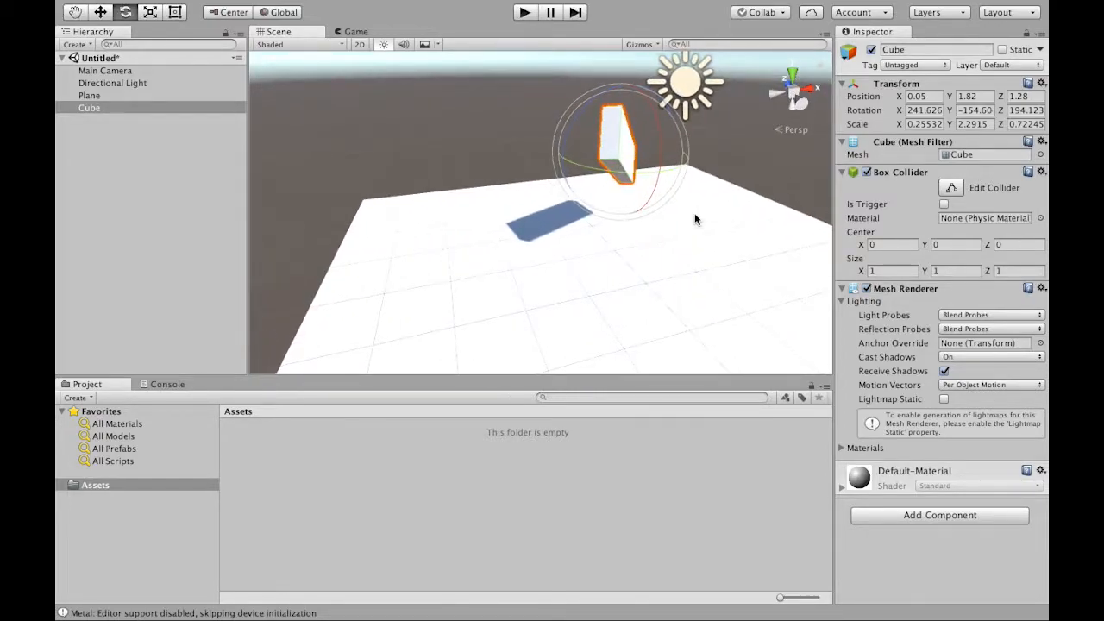
{"action": "key", "text": "w"}
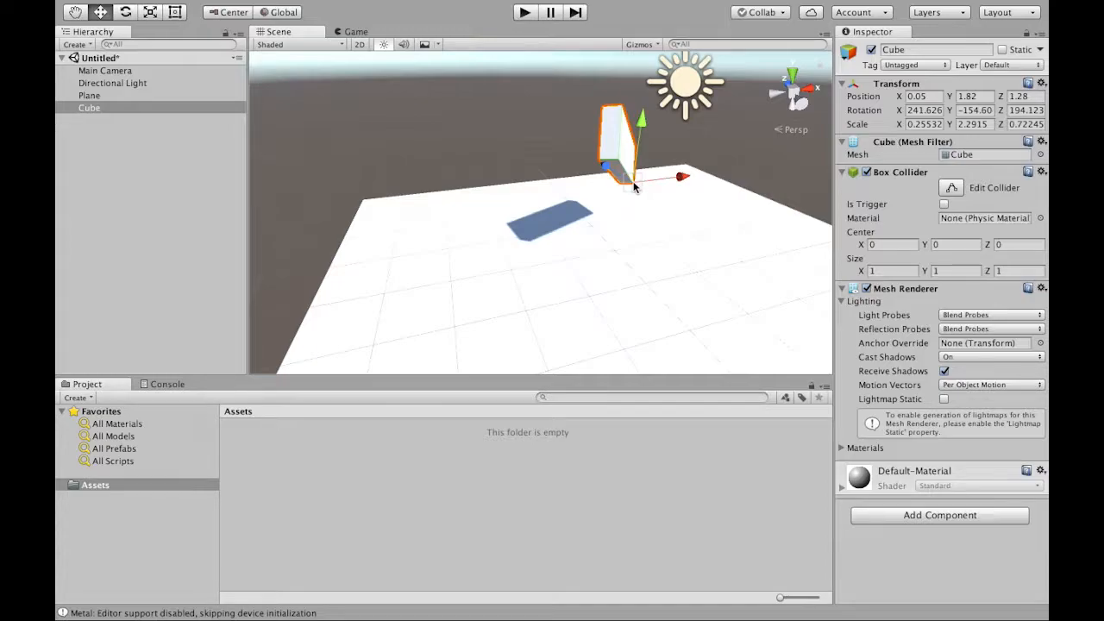
{"action": "left_click_drag", "start_coordinate": [633, 183], "coordinate": [380, 190]}
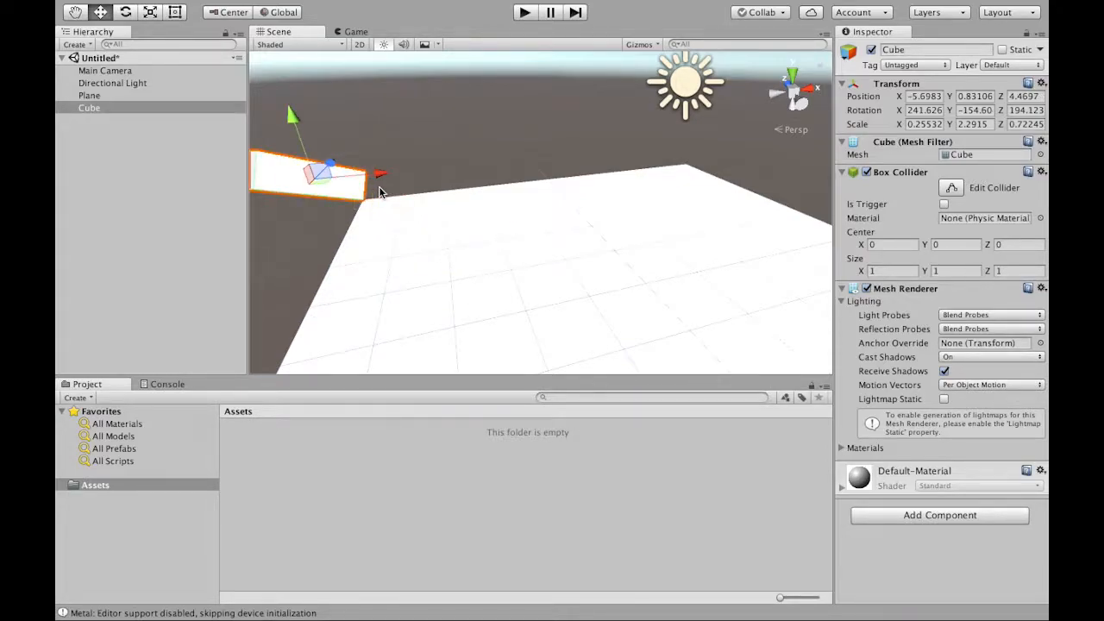